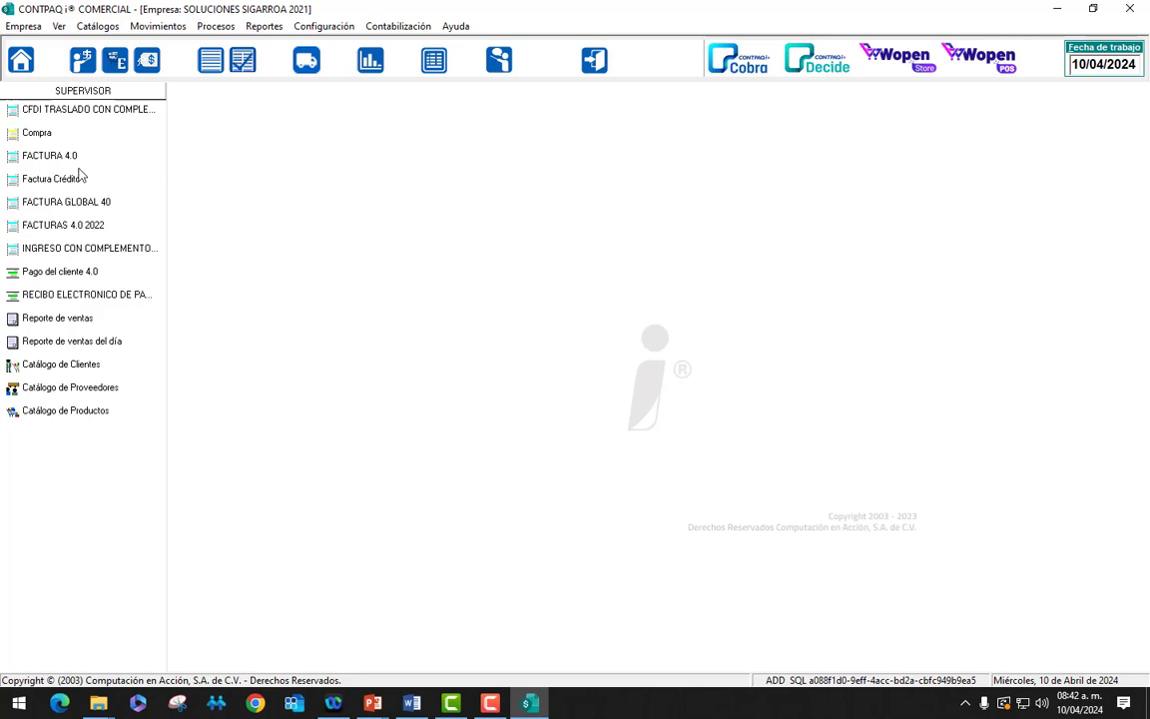
Step: Check the available type options on the COMPUTADORAS DE ESCRITORIO record in the product catalog, then close the record and catalog
{"action": "left_click", "coordinate": [103, 28]}
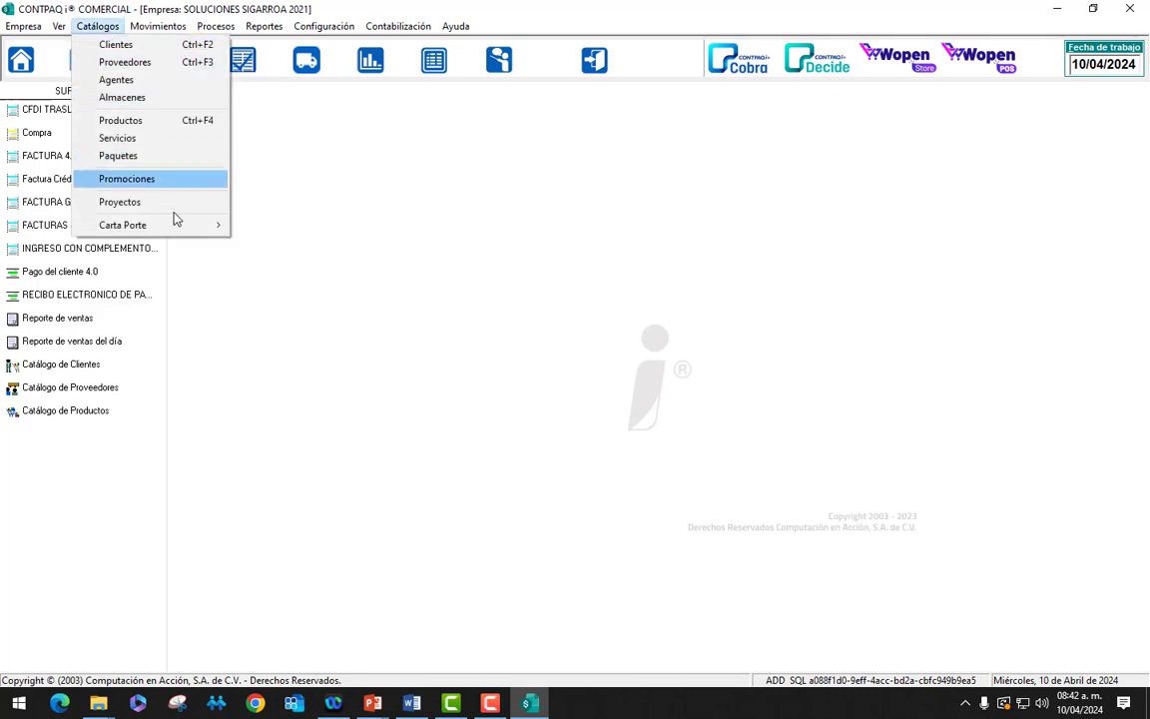
{"action": "left_click", "coordinate": [130, 120]}
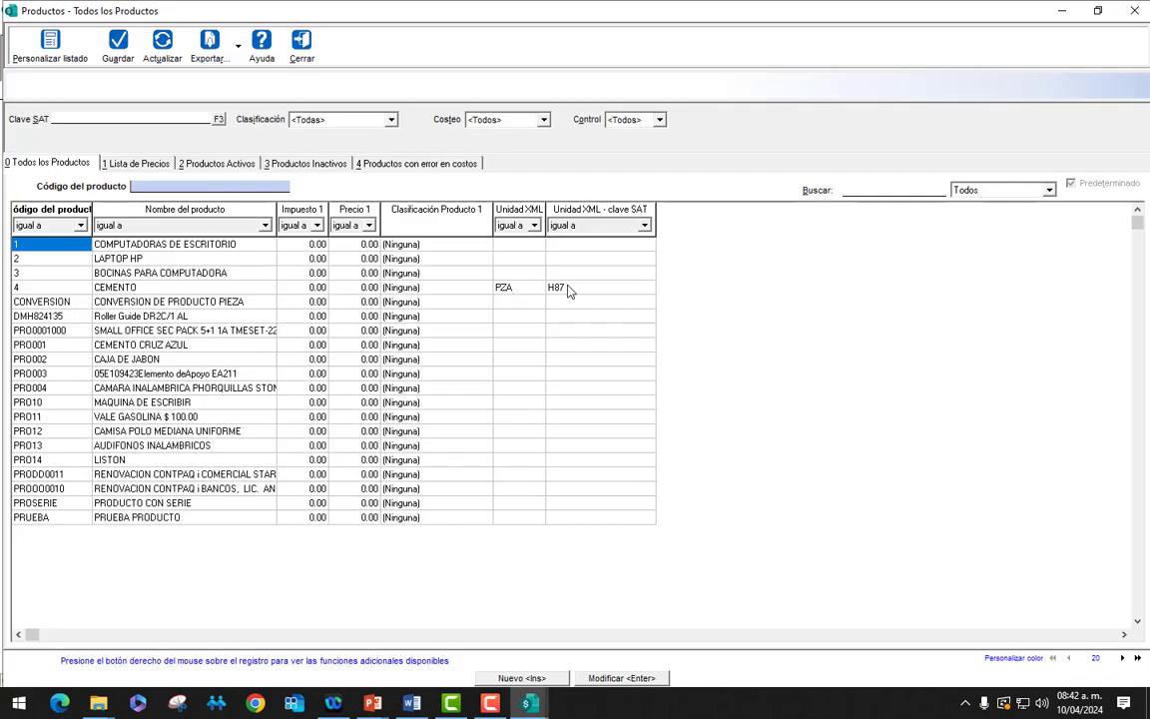
{"action": "double_click", "coordinate": [196, 251]}
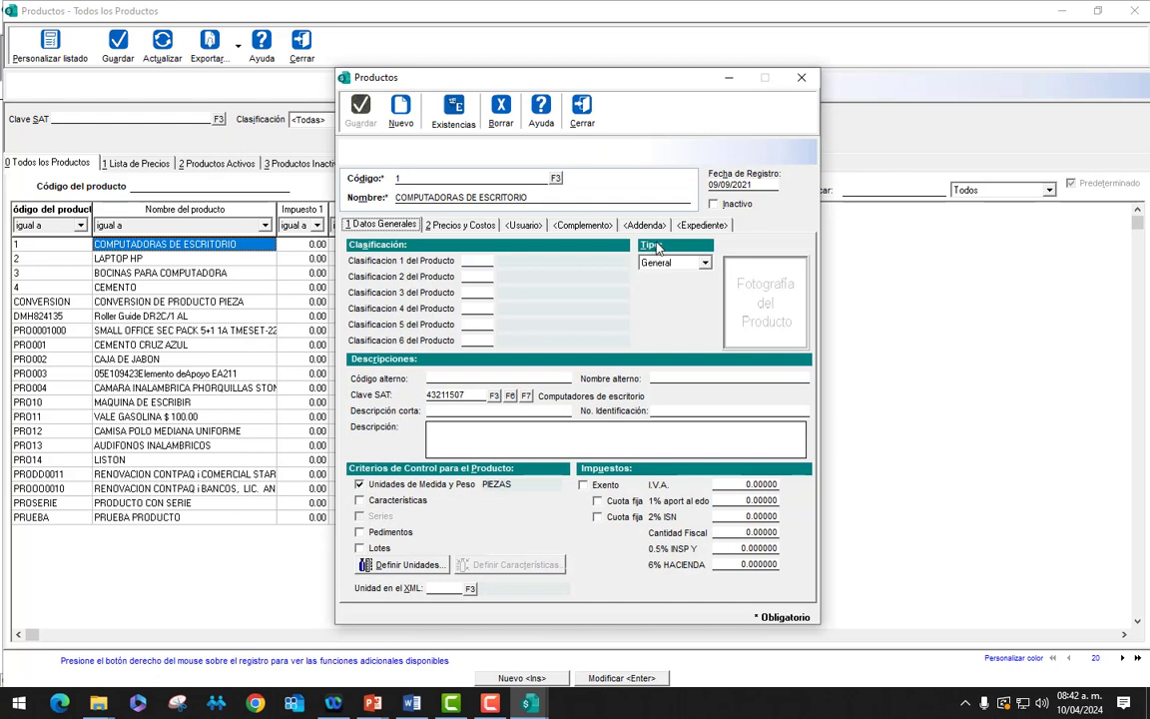
{"action": "left_click", "coordinate": [707, 264]}
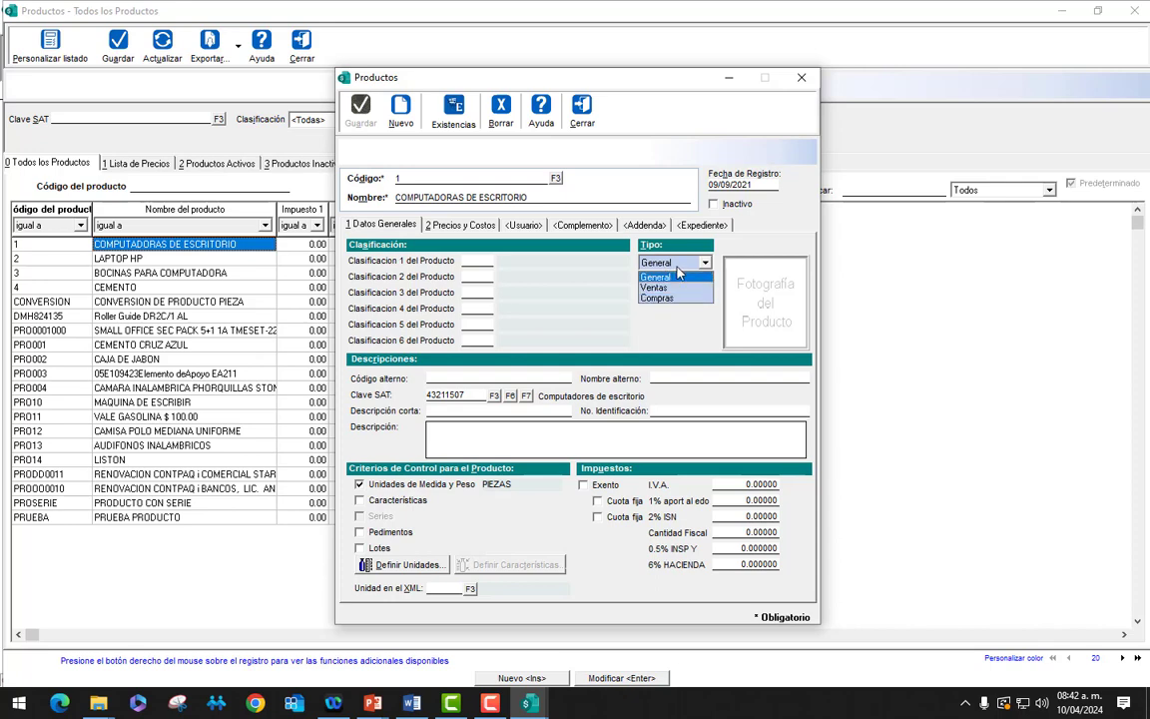
{"action": "left_click", "coordinate": [673, 333]}
{"action": "left_click", "coordinate": [582, 110]}
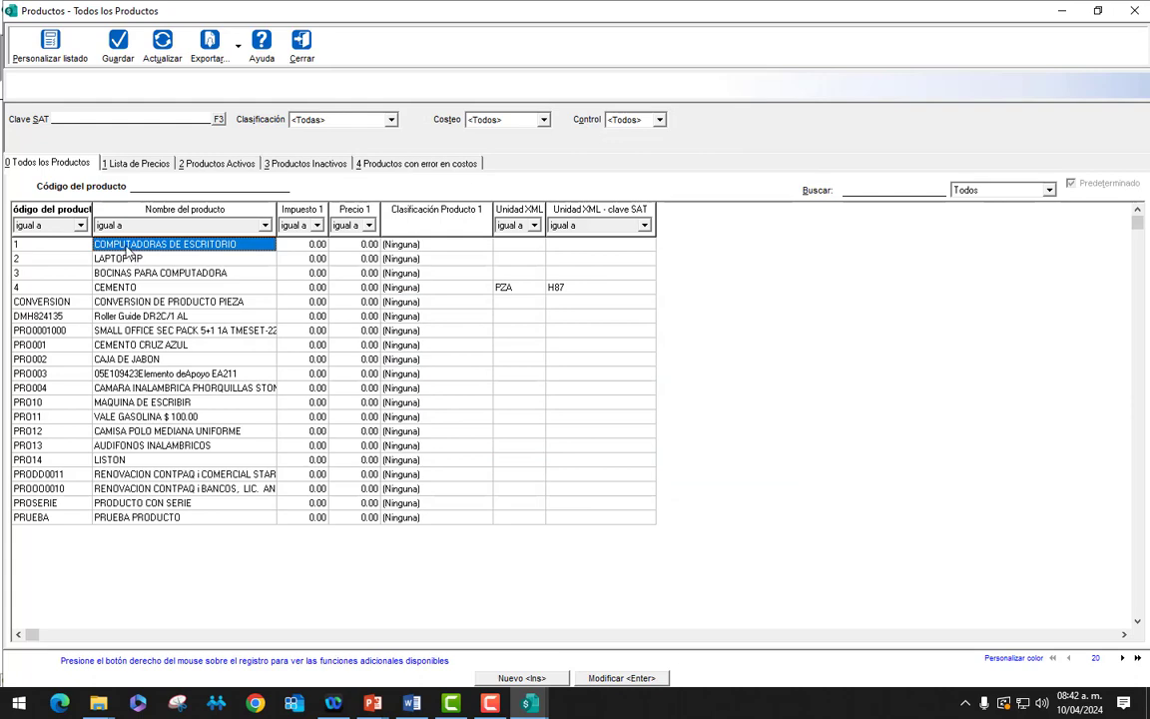
{"action": "left_click", "coordinate": [313, 45]}
Step: View the list of all services in the service catalog and close it
{"action": "left_click", "coordinate": [97, 26]}
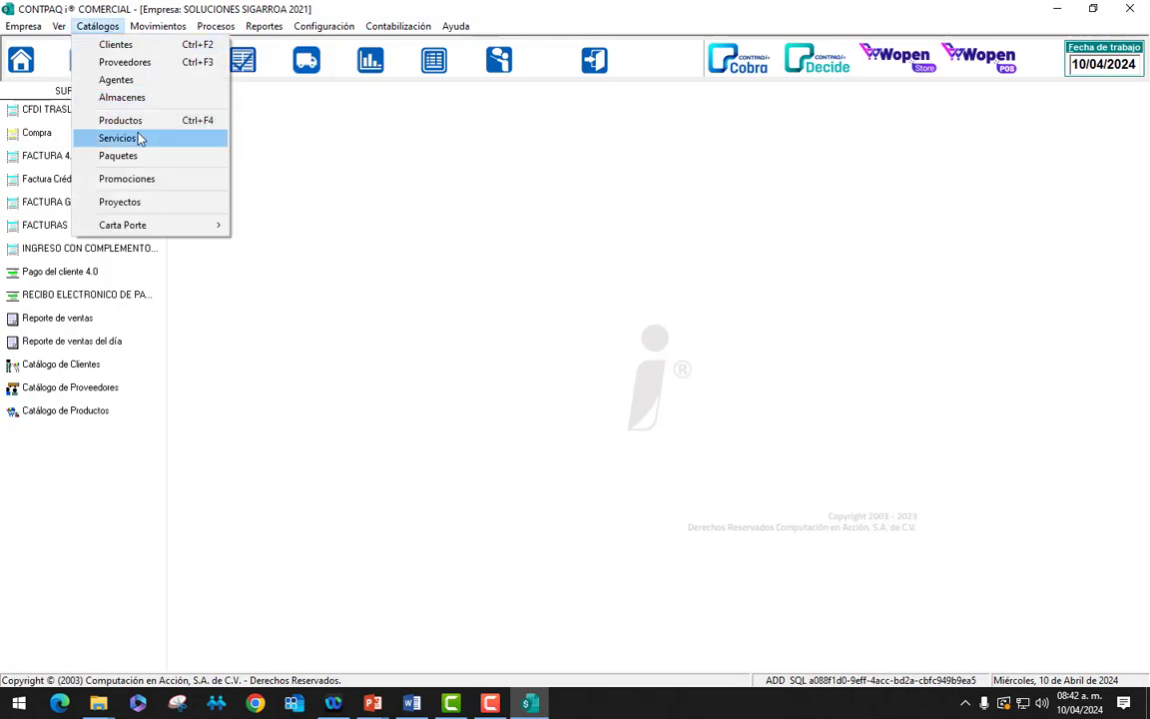
{"action": "left_click", "coordinate": [139, 137]}
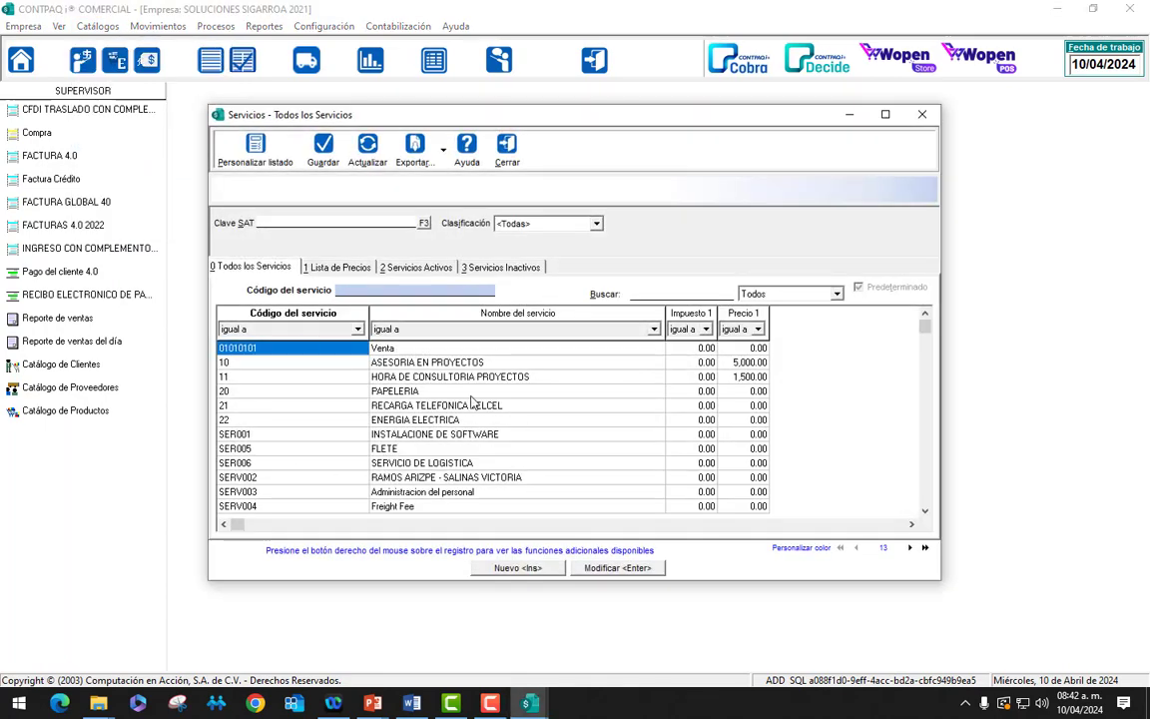
{"action": "left_click", "coordinate": [507, 152]}
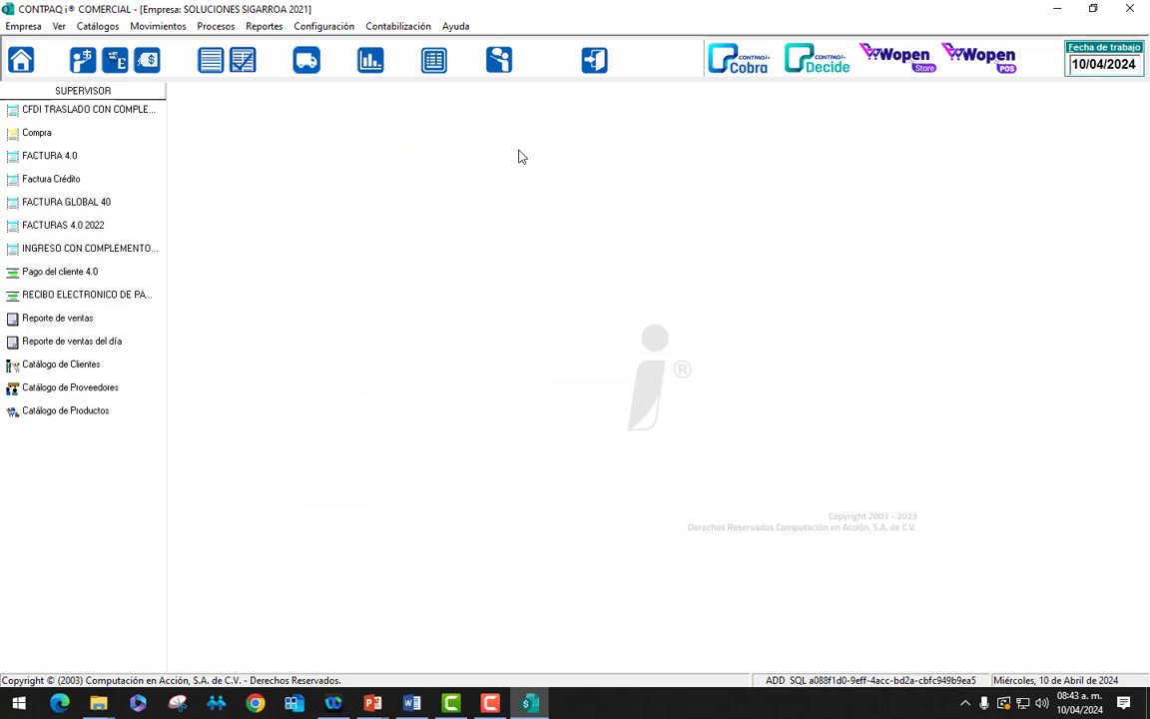
Step: Open the process for updating product and service types and show Servicios - Todos
{"action": "left_click", "coordinate": [225, 26]}
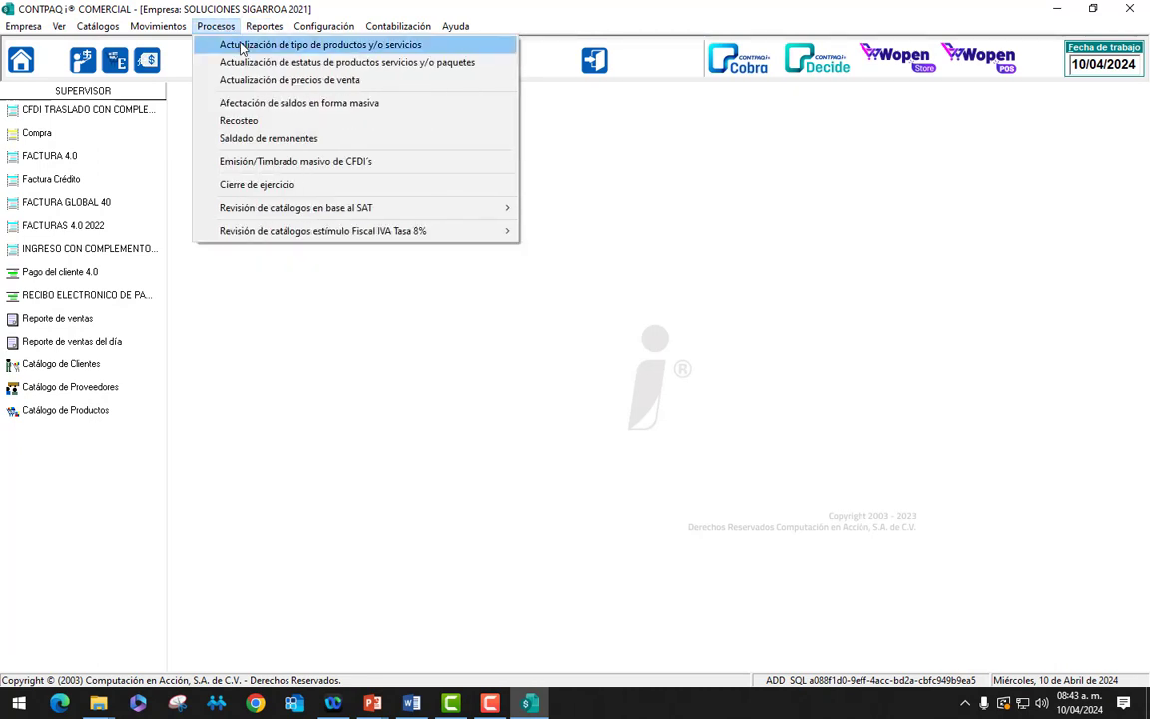
{"action": "left_click", "coordinate": [244, 46]}
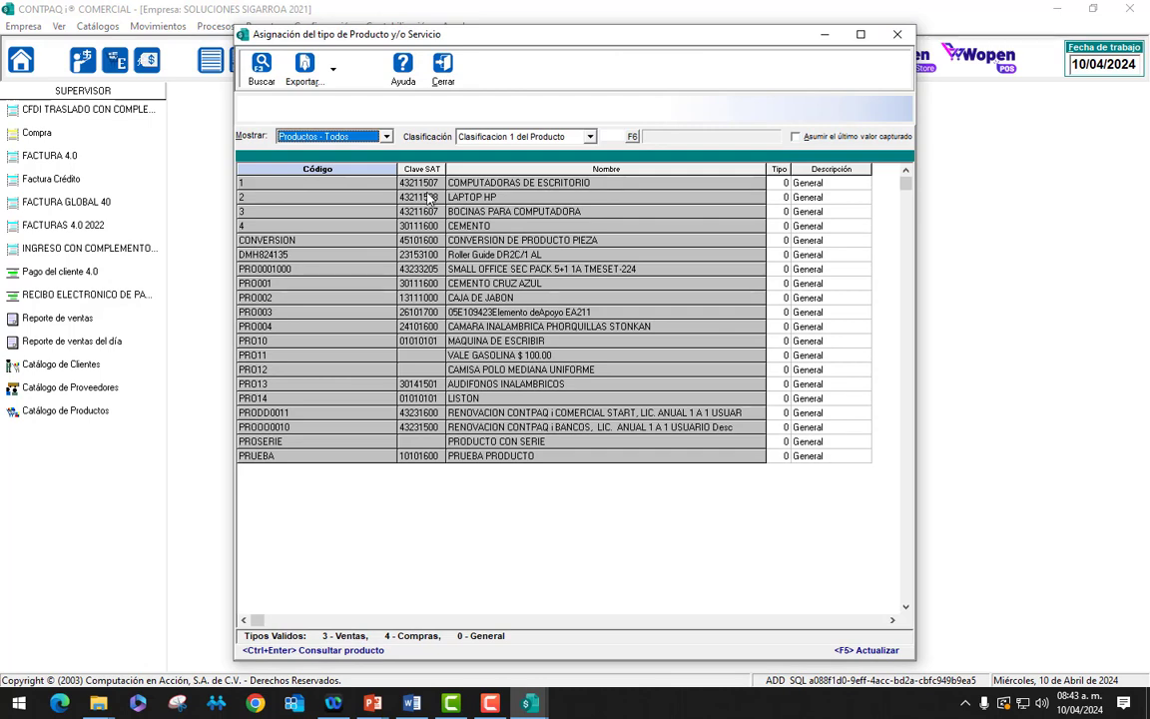
{"action": "left_click", "coordinate": [387, 137]}
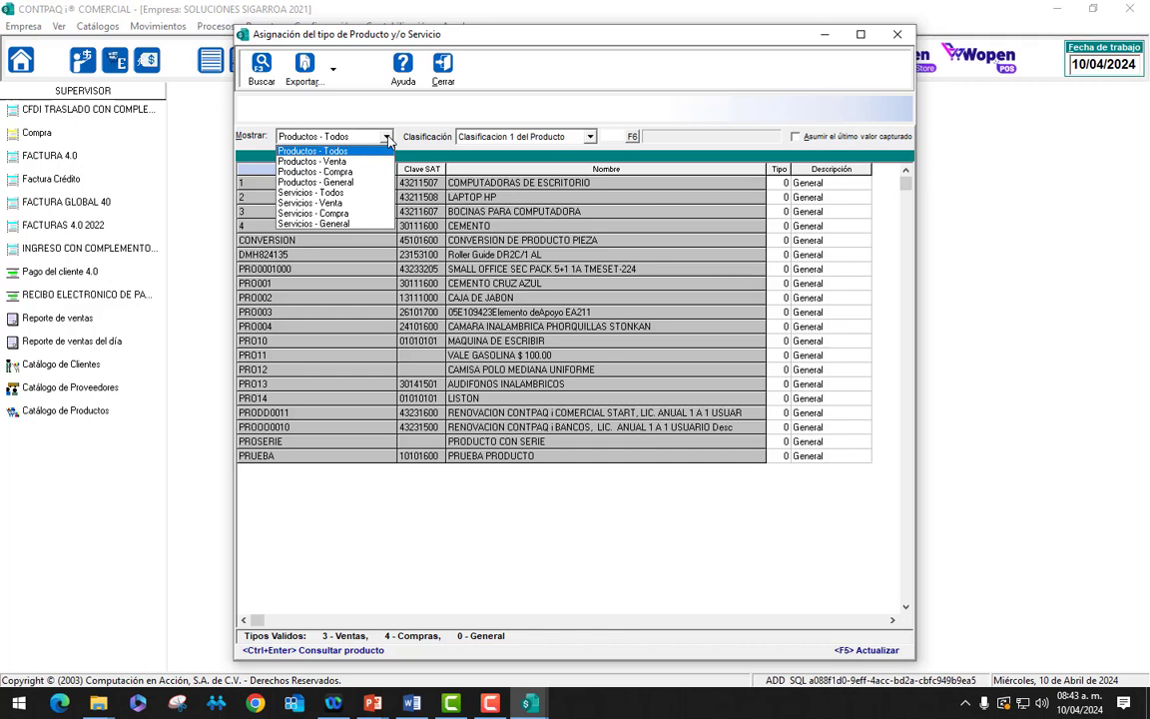
{"action": "left_click", "coordinate": [330, 193]}
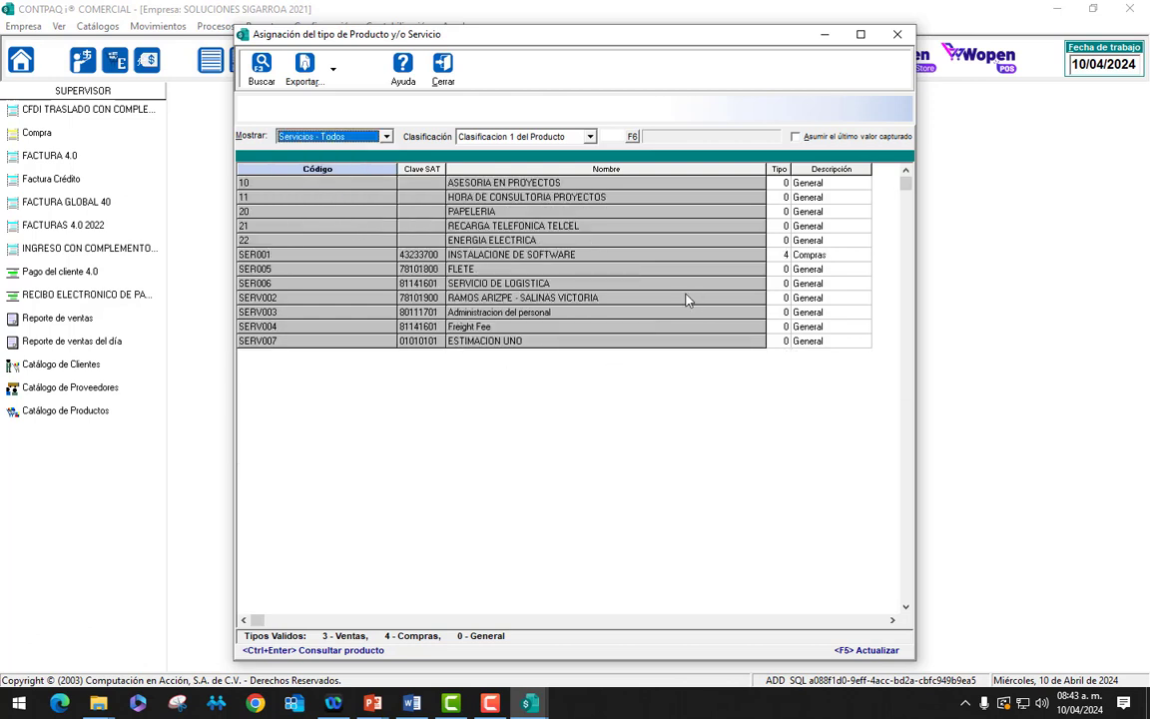
Step: Review the type assignment list filtered by Servicios - Venta, Servicios - Compra, Servicios - General and Productos - Todos
{"action": "left_click", "coordinate": [387, 137]}
{"action": "left_click", "coordinate": [319, 204]}
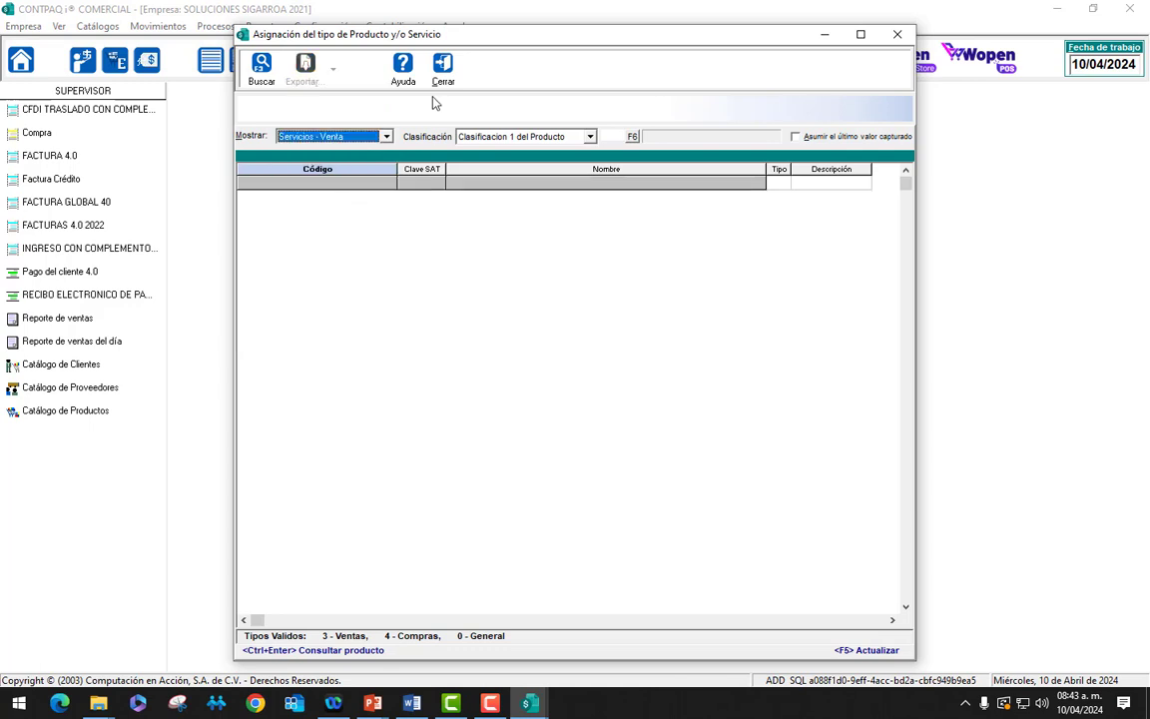
{"action": "left_click", "coordinate": [388, 137]}
{"action": "left_click", "coordinate": [320, 215]}
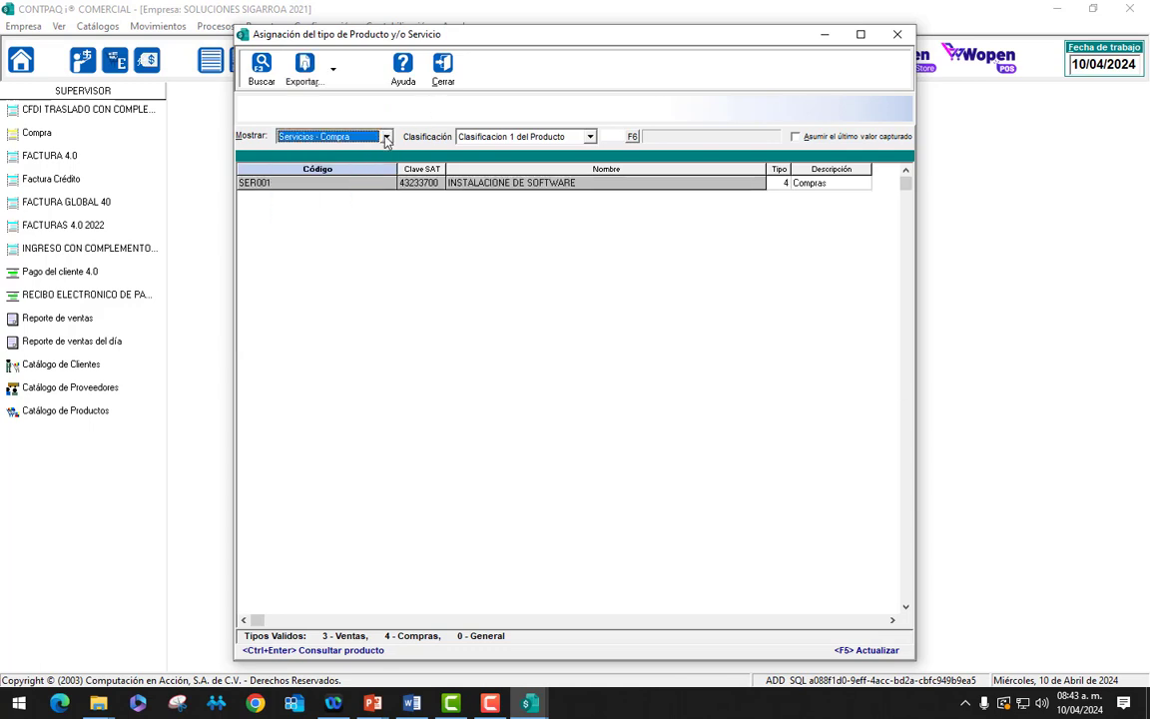
{"action": "left_click", "coordinate": [387, 137]}
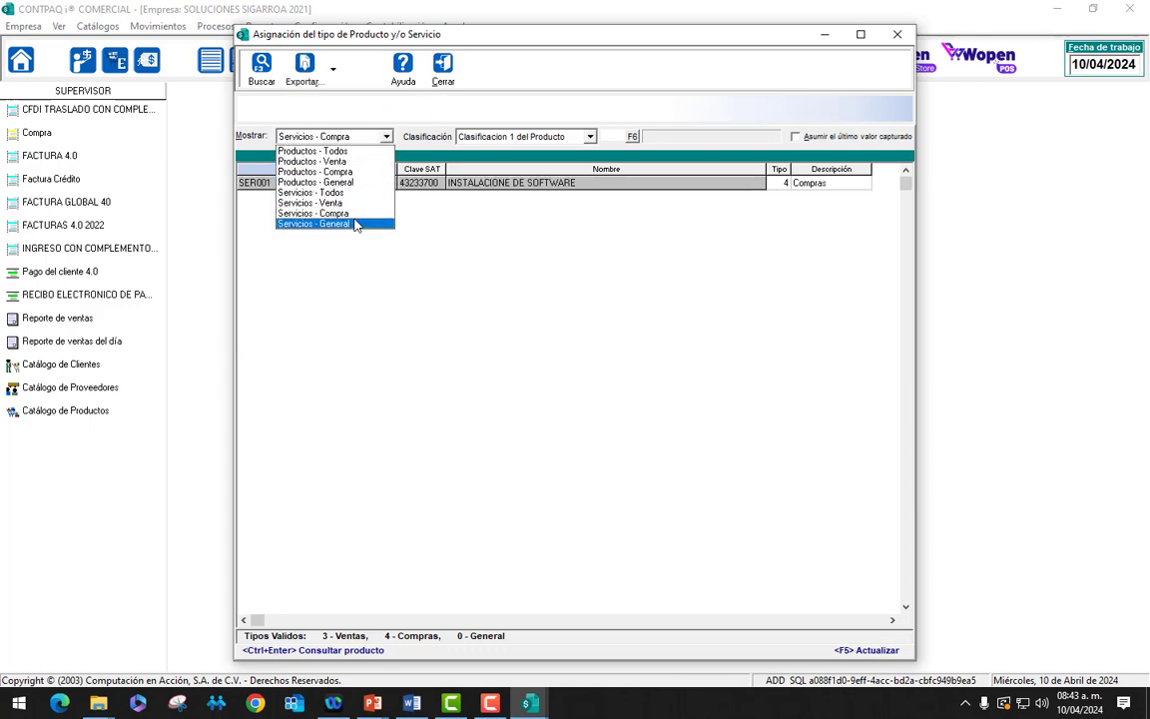
{"action": "left_click", "coordinate": [355, 225]}
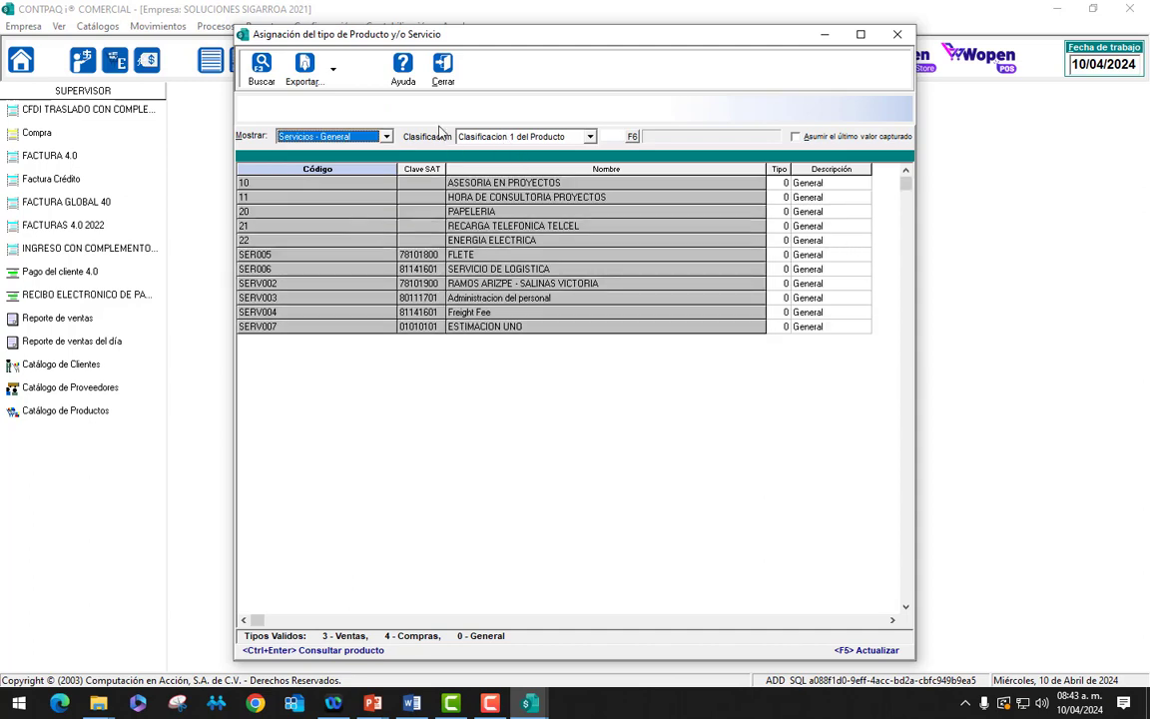
{"action": "left_click", "coordinate": [351, 136]}
{"action": "left_click", "coordinate": [340, 148]}
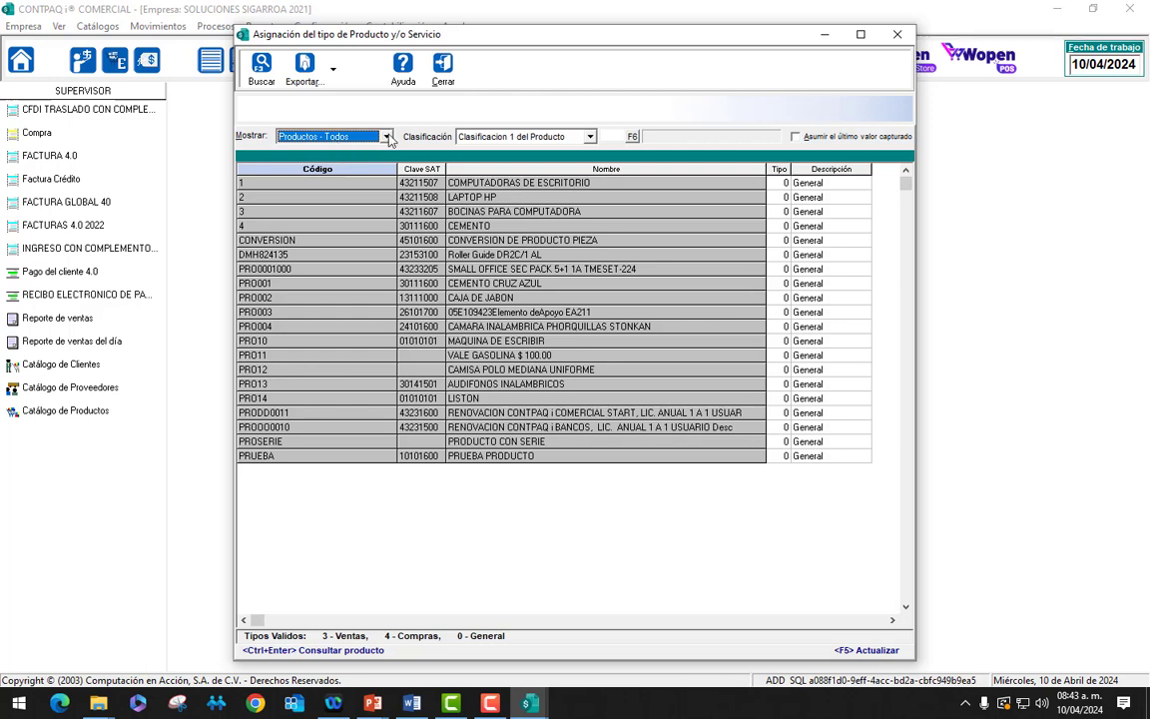
Step: Show all services and assign type 3 (Ventas) to ASESORIA EN PROYECTOS and HORA DE CONSULTORIA PROYECTOS
{"action": "left_click", "coordinate": [387, 139]}
{"action": "left_click", "coordinate": [311, 192]}
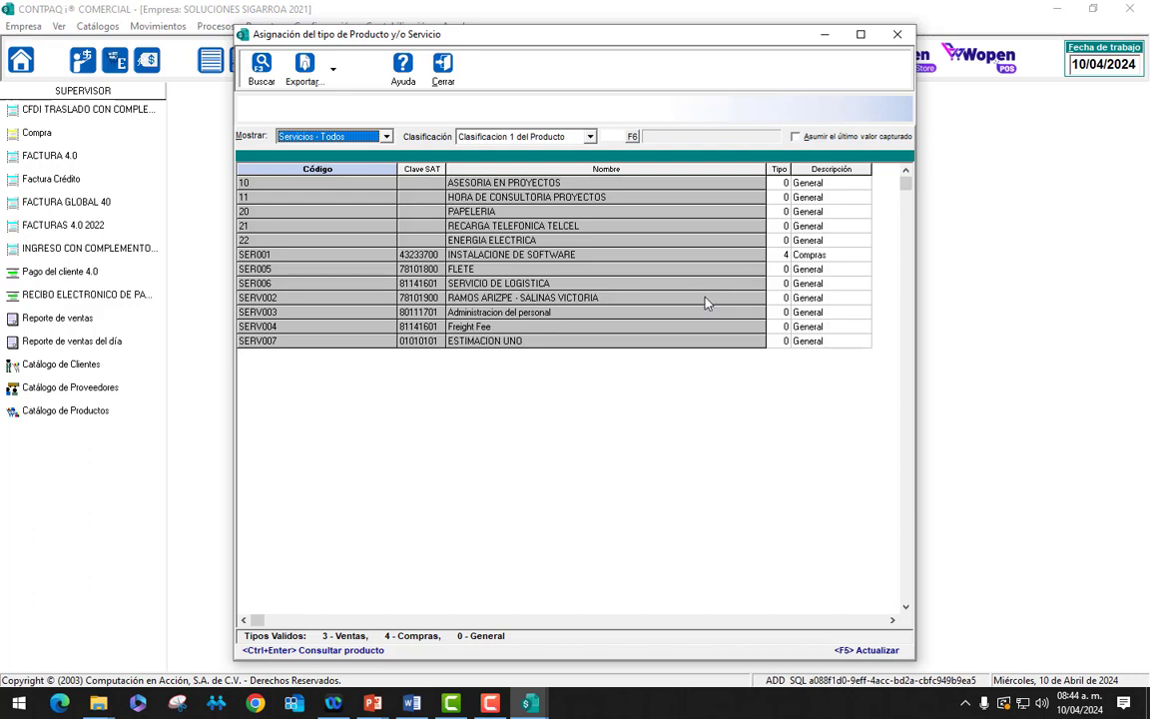
{"action": "left_click", "coordinate": [785, 183]}
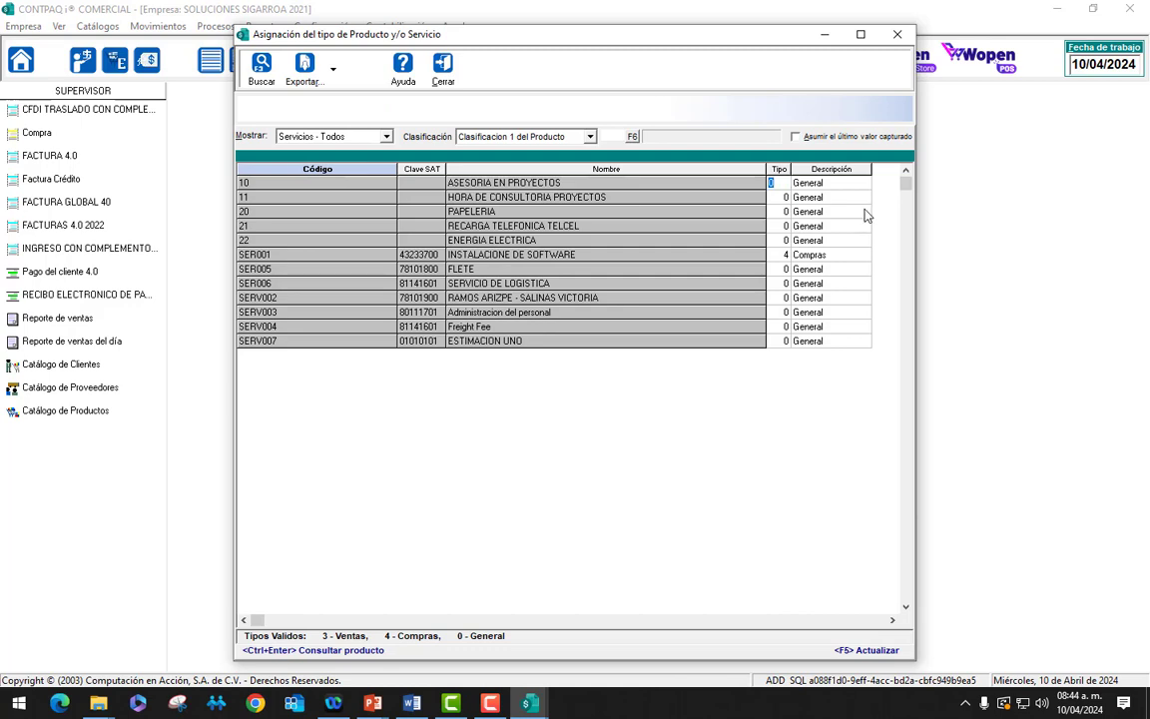
{"action": "type", "text": "3"}
{"action": "key", "text": "Return"}
{"action": "type", "text": "3"}
{"action": "key", "text": "Return"}
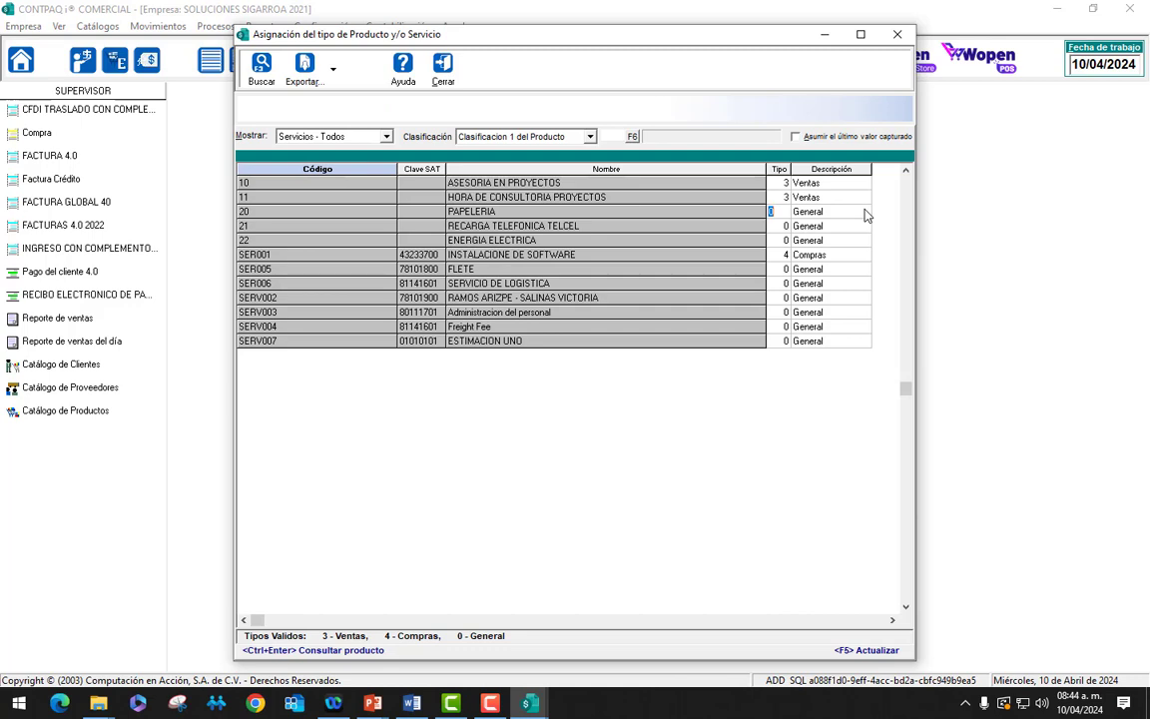
Step: Assign type 4 (Compras) to the services PAPELERIA, RECARGA TELEFONICA TELCEL and ENERGIA ELECTRICA
{"action": "type", "text": "4"}
{"action": "key", "text": "Return"}
{"action": "type", "text": "4"}
{"action": "key", "text": "Return"}
{"action": "type", "text": "4"}
{"action": "key", "text": "Return"}
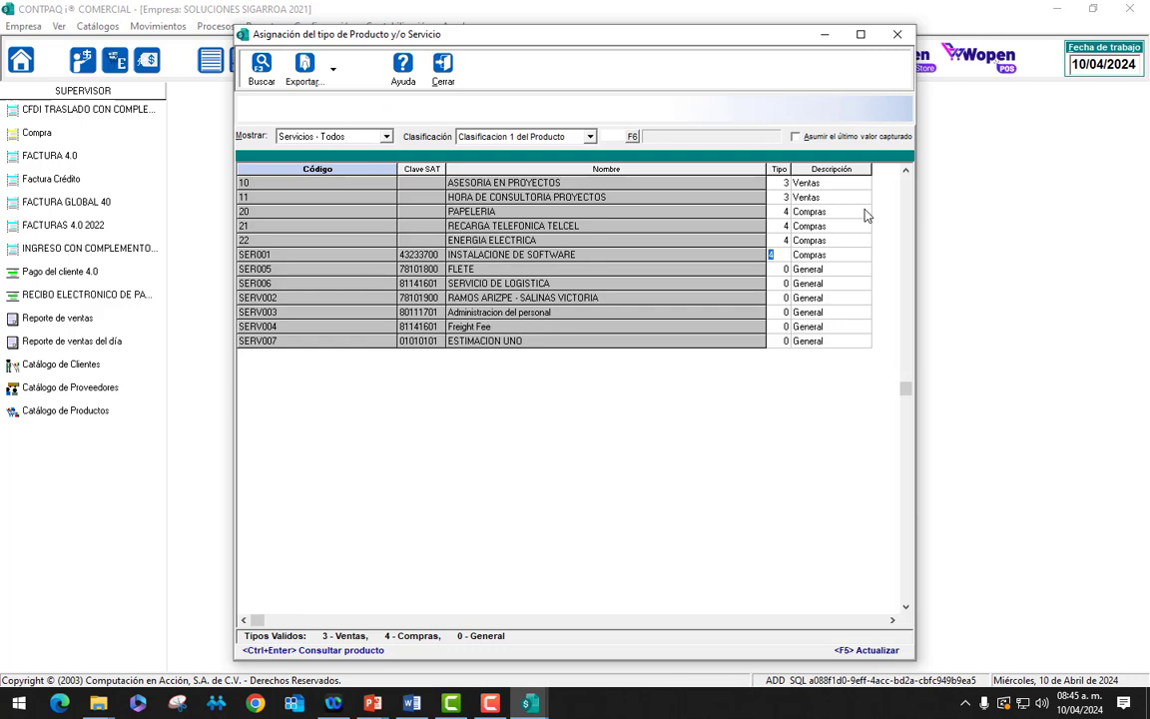
Step: Assign type 3 (Ventas) to every service from FLETE (SER005) through ESTIMACION UNO (SERV007), skipping INSTALACIONE DE SOFTWARE
{"action": "key", "text": "Return"}
{"action": "type", "text": "3"}
{"action": "key", "text": "Return"}
{"action": "type", "text": "3"}
{"action": "key", "text": "Return"}
{"action": "type", "text": "3"}
{"action": "key", "text": "Return"}
{"action": "type", "text": "3"}
{"action": "key", "text": "Return"}
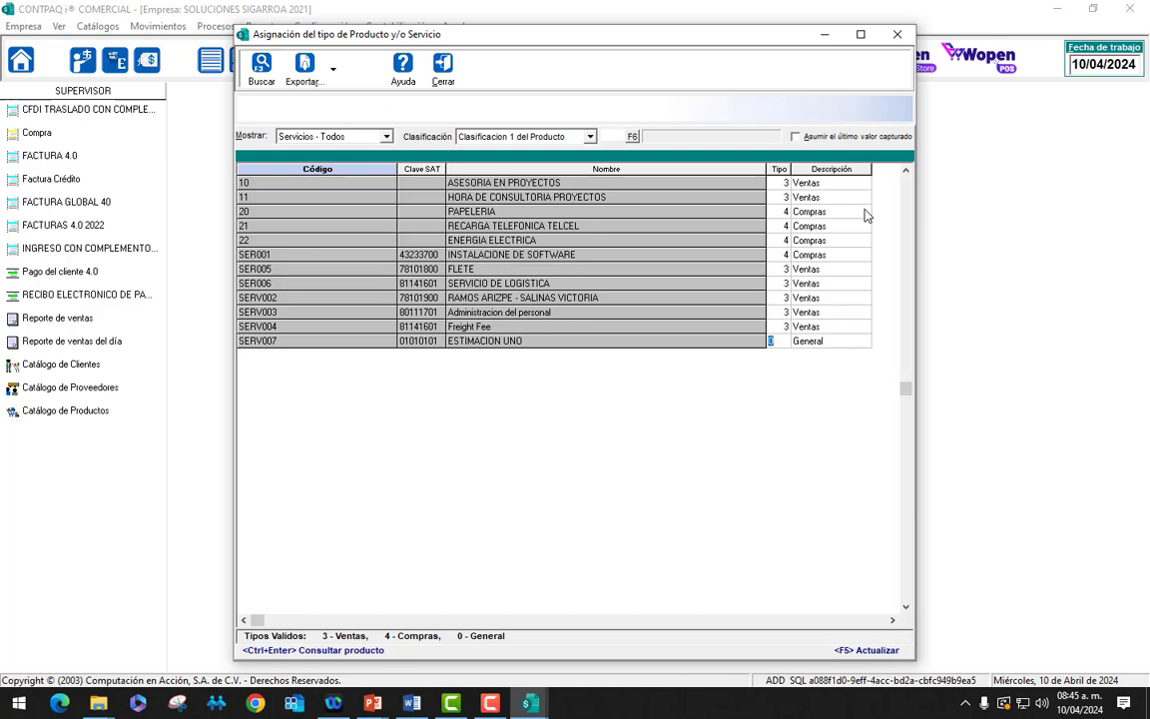
{"action": "type", "text": "3"}
{"action": "key", "text": "Return"}
Step: Check the product classifications available for filtering the list without choosing a different one
{"action": "left_click", "coordinate": [589, 138]}
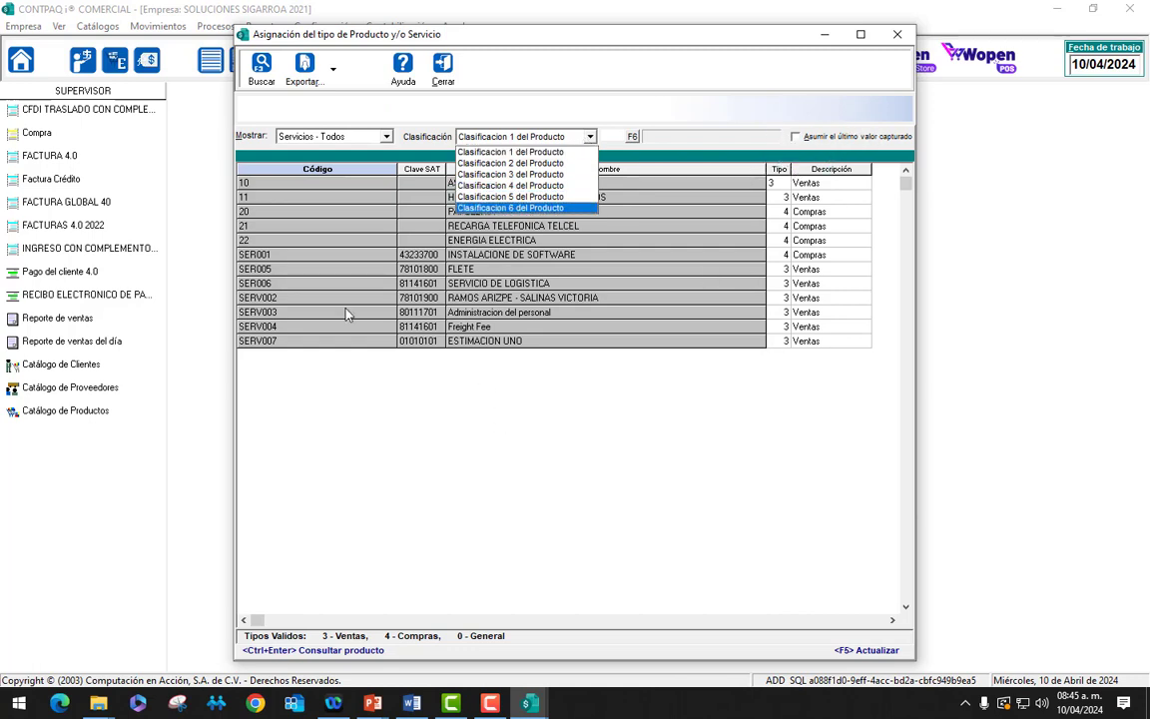
{"action": "left_click", "coordinate": [396, 509]}
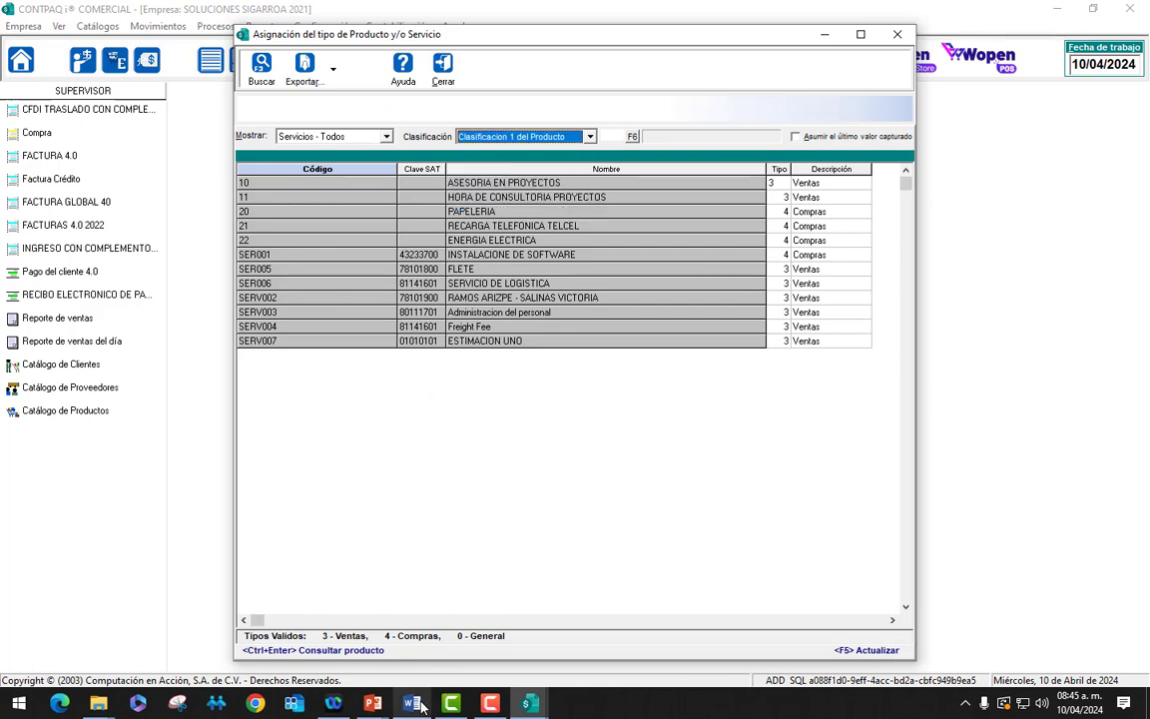
{"action": "key", "text": "alt+Tab"}
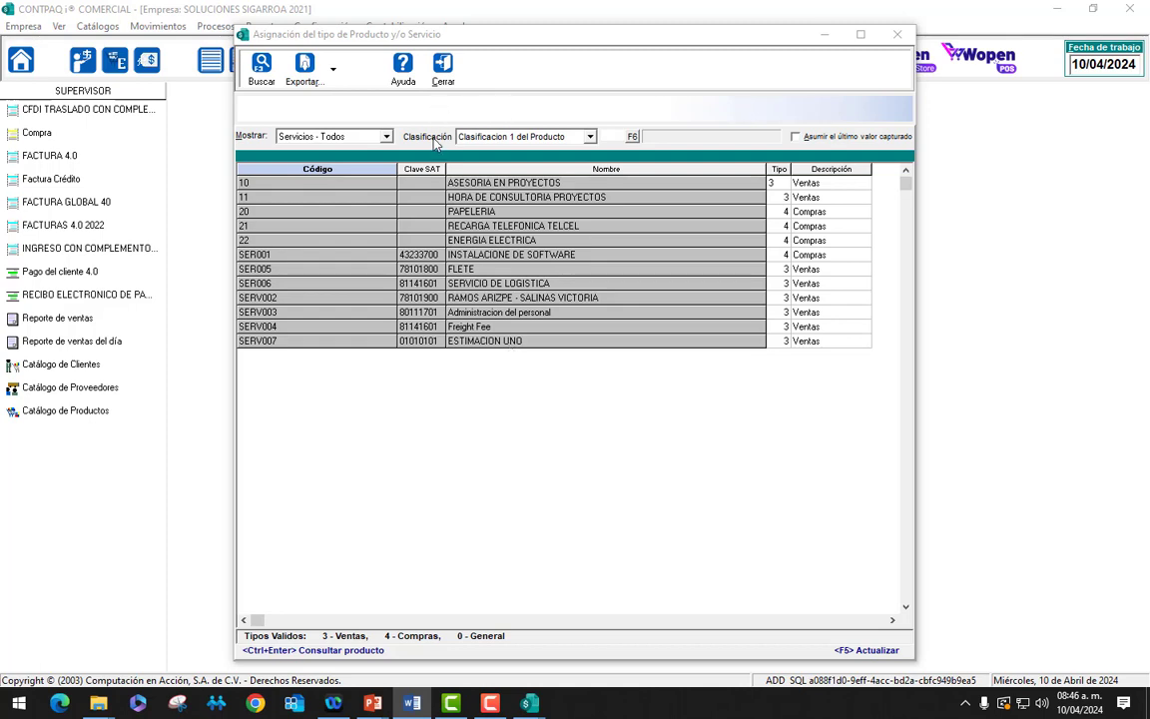
Step: Show Productos - Todos in the type assignment list, then close the window
{"action": "left_click", "coordinate": [386, 136]}
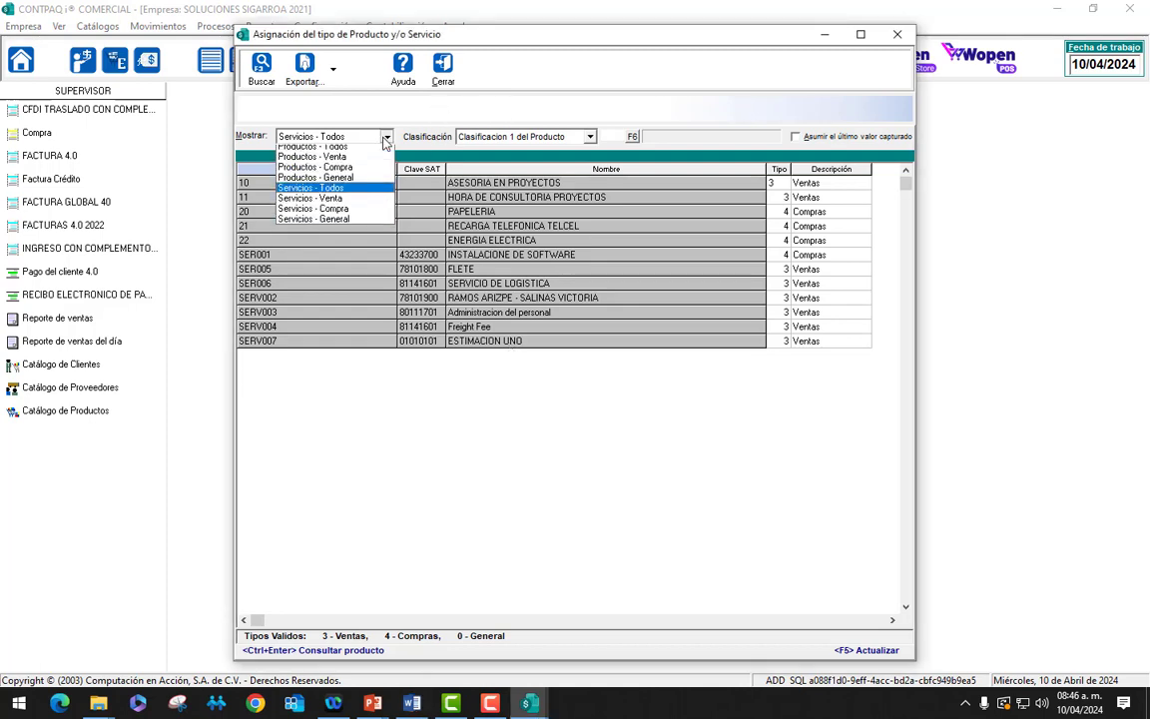
{"action": "left_click", "coordinate": [309, 146]}
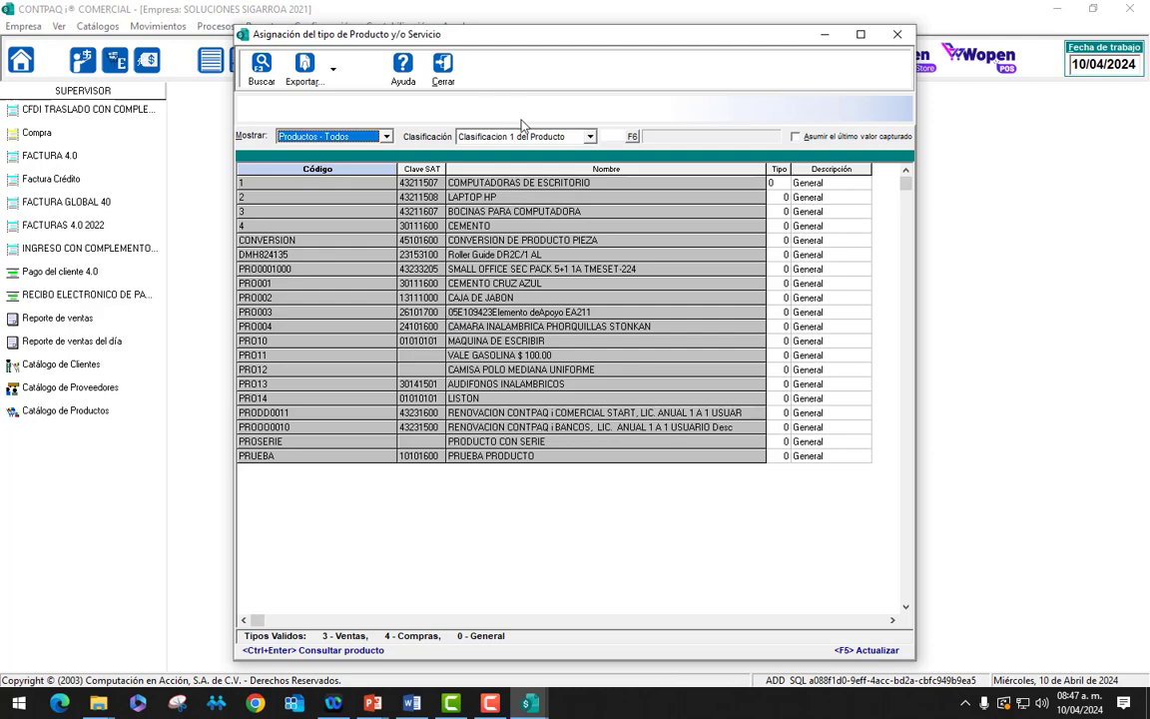
{"action": "left_click", "coordinate": [443, 76]}
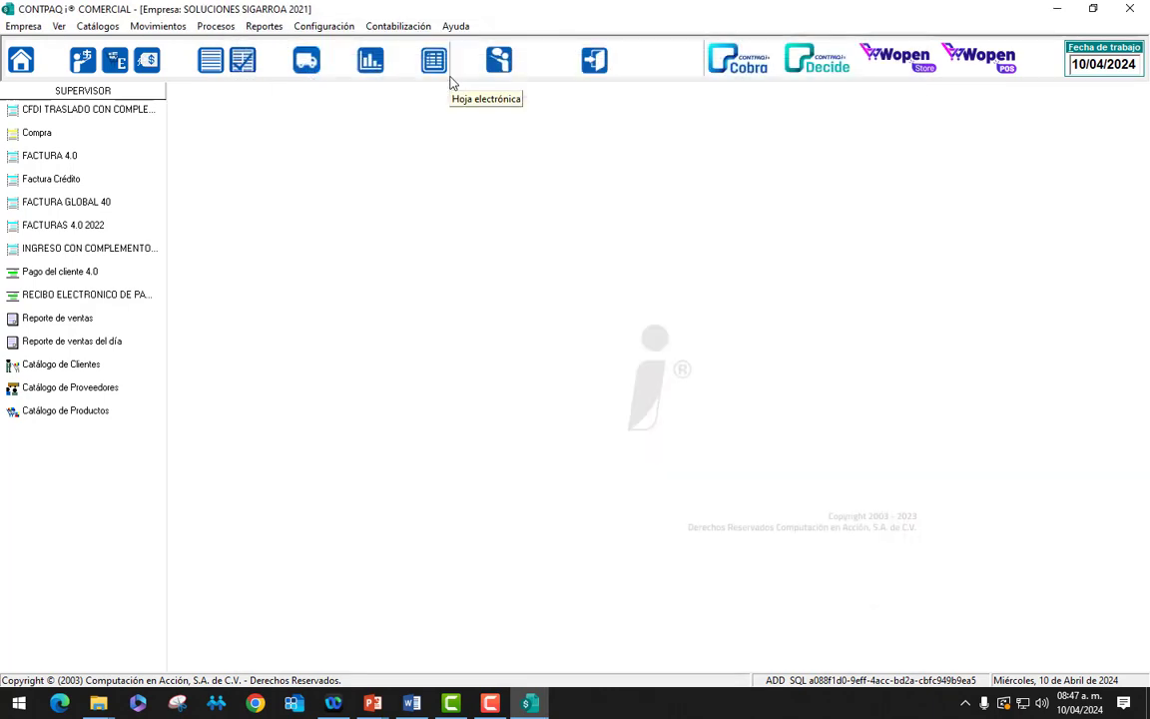